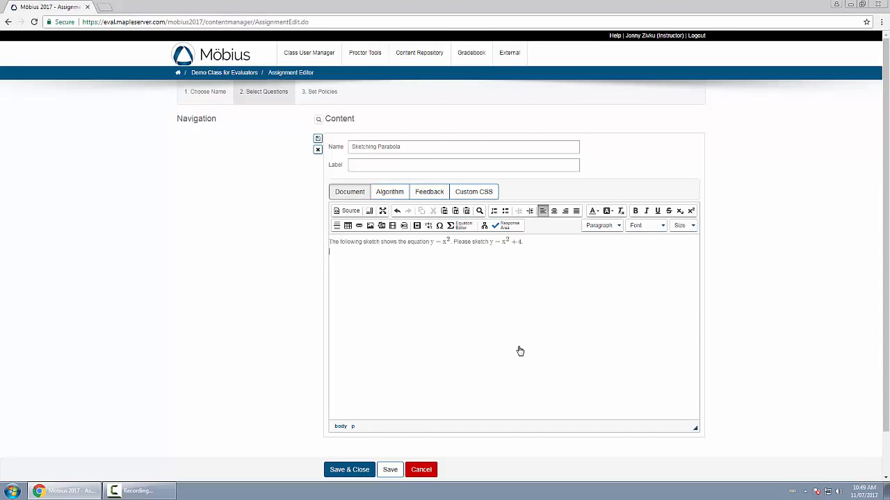
Step: Add a Sketch response area below the question text and review its axes setting and graph
{"action": "left_click", "coordinate": [516, 230]}
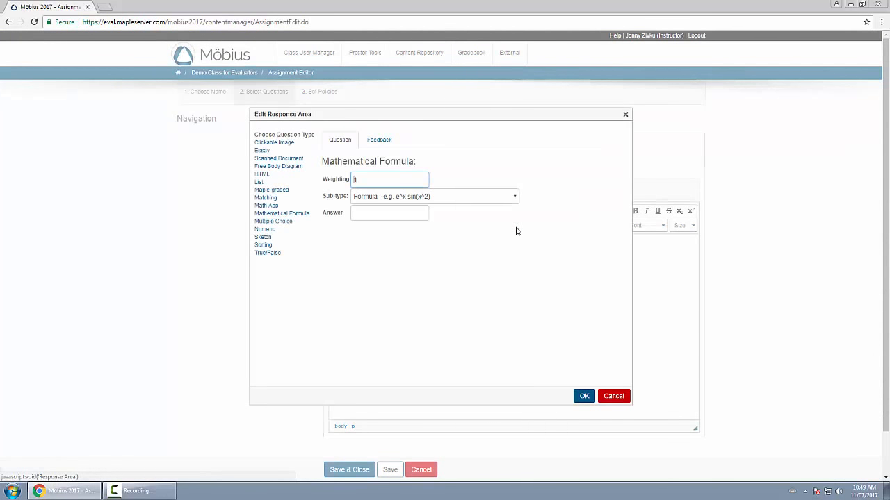
{"action": "left_click", "coordinate": [264, 238]}
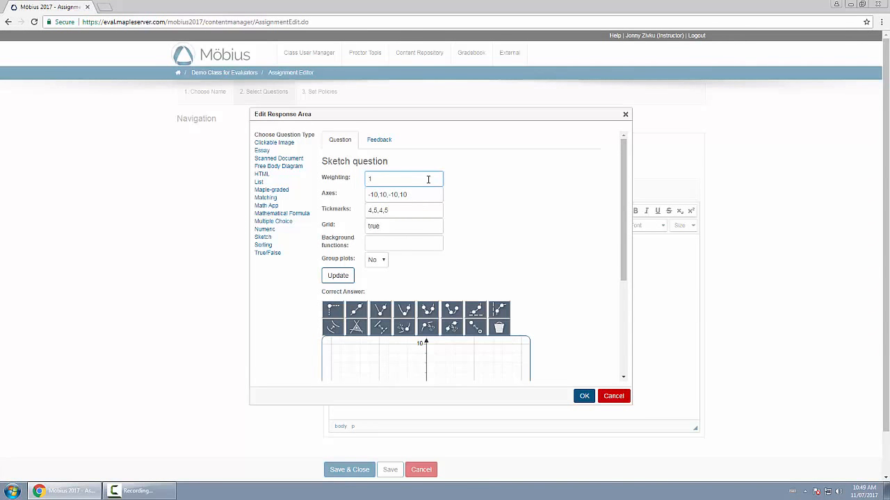
{"action": "left_click", "coordinate": [445, 194]}
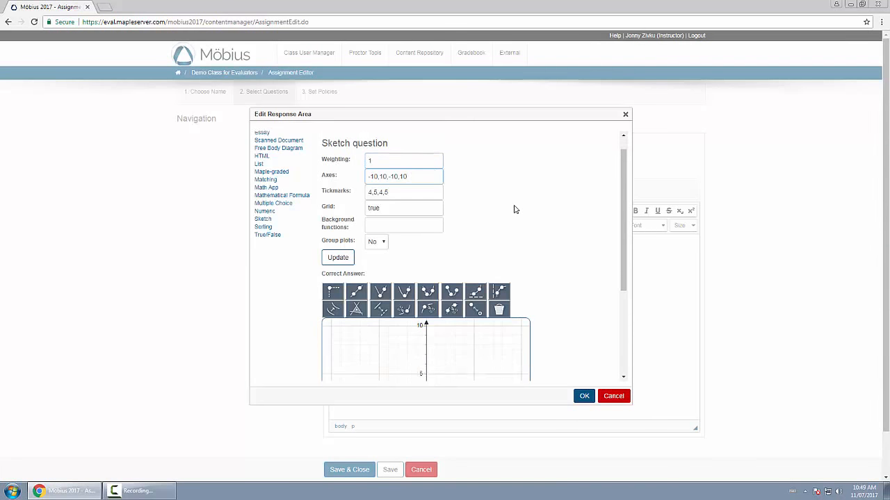
{"action": "scroll", "coordinate": [514, 210], "scroll_direction": "down", "scroll_amount": 1}
{"action": "scroll", "coordinate": [550, 246], "scroll_direction": "down", "scroll_amount": 3}
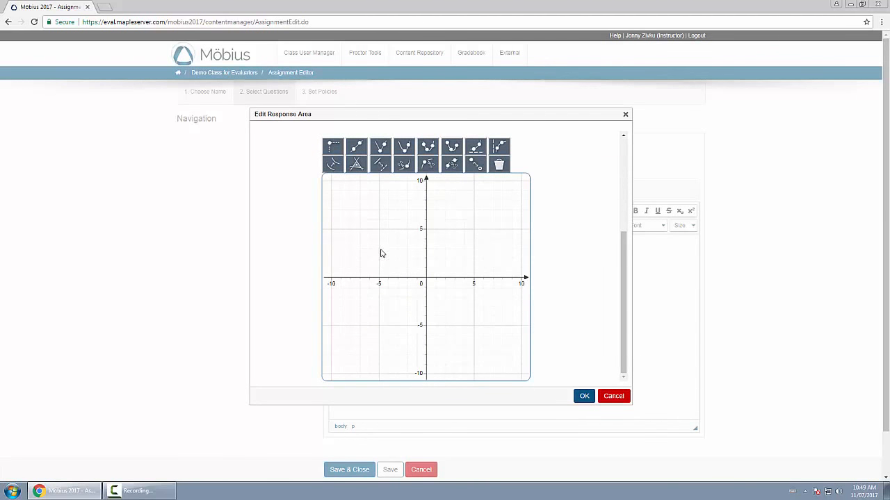
{"action": "scroll", "coordinate": [447, 230], "scroll_direction": "up", "scroll_amount": 4}
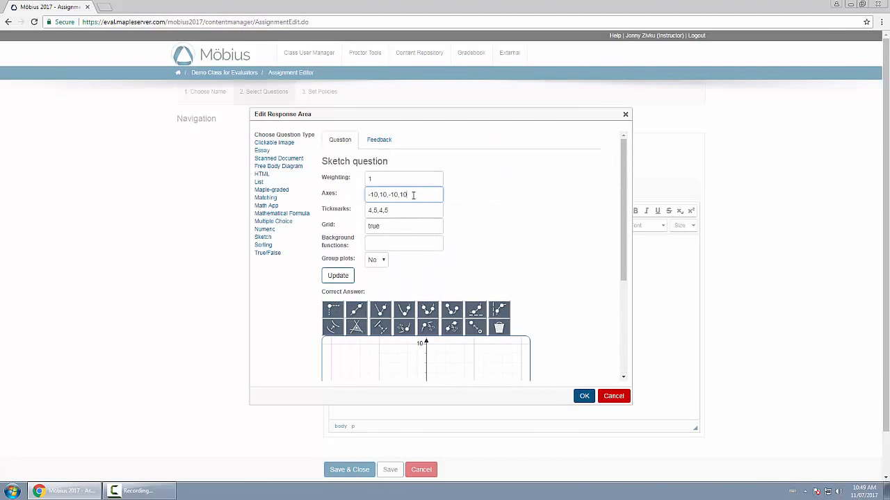
Step: Set the Sketch question's axes to -100,10,-10,10 and update the graph
{"action": "left_click_drag", "start_coordinate": [415, 194], "coordinate": [321, 199]}
{"action": "left_click", "coordinate": [403, 195]}
{"action": "left_click_drag", "start_coordinate": [389, 195], "coordinate": [352, 199]}
{"action": "double_click", "coordinate": [383, 194]}
{"action": "left_click", "coordinate": [390, 195]}
{"action": "left_click_drag", "start_coordinate": [390, 196], "coordinate": [443, 195]}
{"action": "left_click", "coordinate": [374, 195]}
{"action": "type", "text": "0"}
{"action": "scroll", "coordinate": [389, 201], "scroll_direction": "down", "scroll_amount": 2}
{"action": "left_click", "coordinate": [337, 136]}
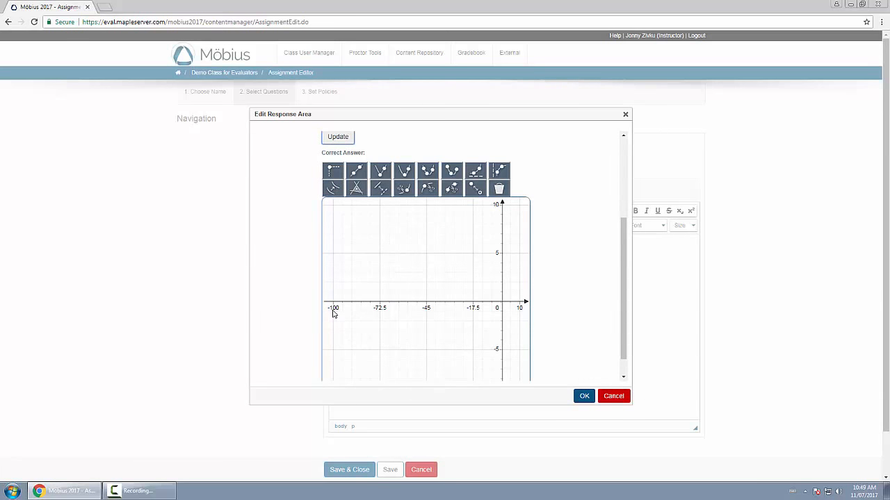
Step: Restore the axes to -10,10,-10,10 and update the graph
{"action": "scroll", "coordinate": [372, 292], "scroll_direction": "up", "scroll_amount": 2}
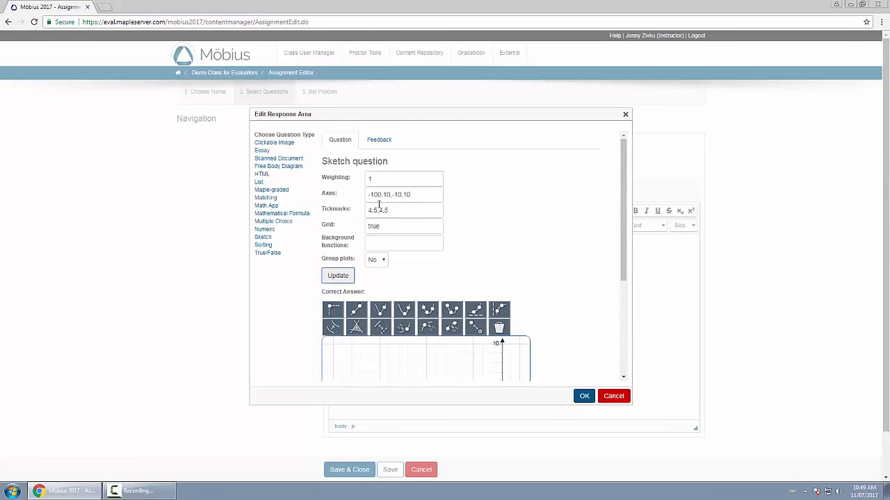
{"action": "left_click", "coordinate": [379, 198]}
{"action": "key", "text": "BackSpace"}
{"action": "left_click", "coordinate": [338, 276]}
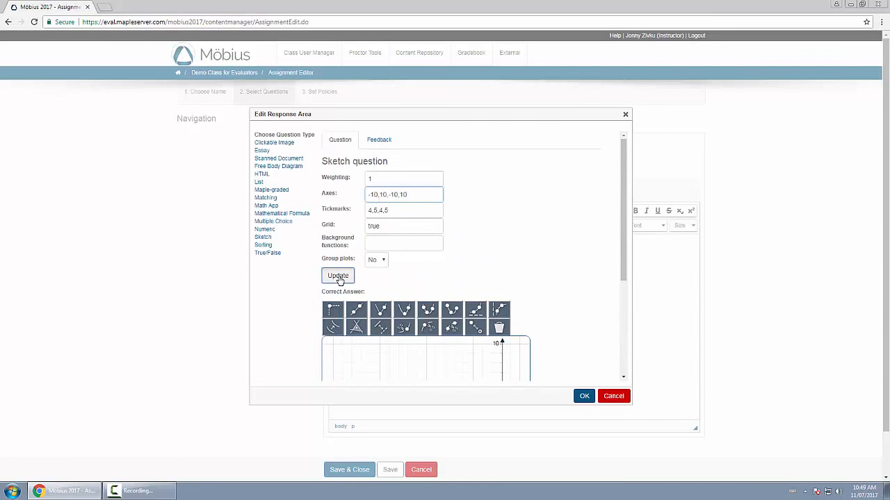
Step: Examine each Tickmarks value and compare it with the major and minor divisions on the graph
{"action": "scroll", "coordinate": [467, 216], "scroll_direction": "down", "scroll_amount": 1}
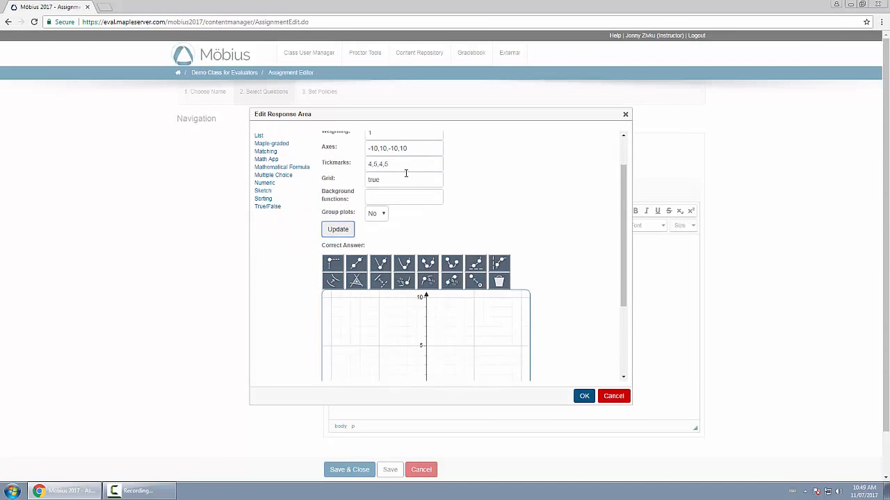
{"action": "left_click_drag", "start_coordinate": [415, 163], "coordinate": [332, 171]}
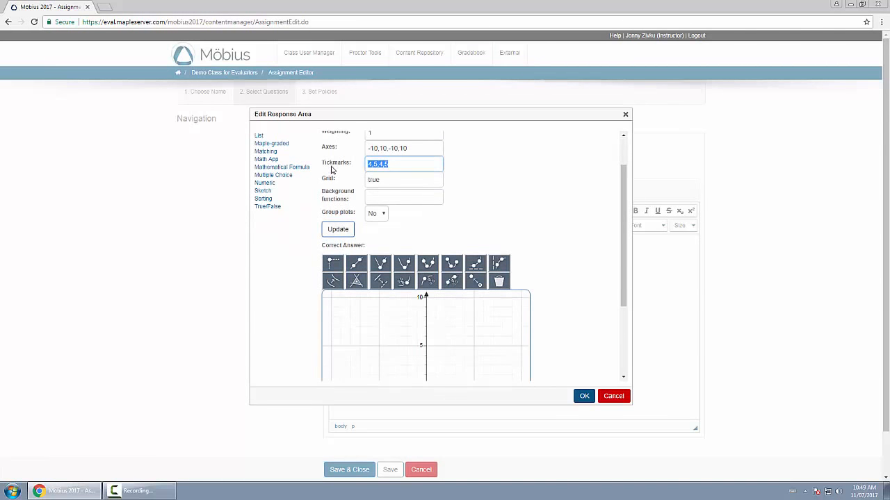
{"action": "scroll", "coordinate": [498, 217], "scroll_direction": "down", "scroll_amount": 1}
{"action": "scroll", "coordinate": [503, 240], "scroll_direction": "down", "scroll_amount": 1}
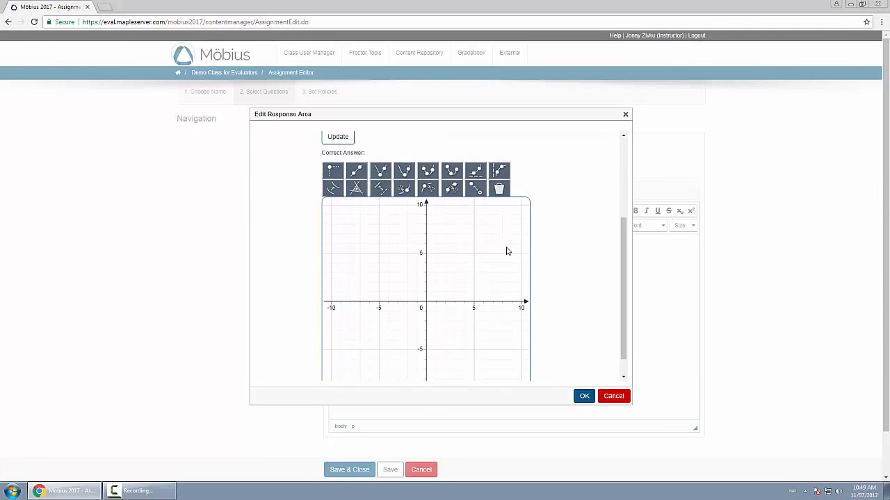
{"action": "scroll", "coordinate": [505, 245], "scroll_direction": "up", "scroll_amount": 2}
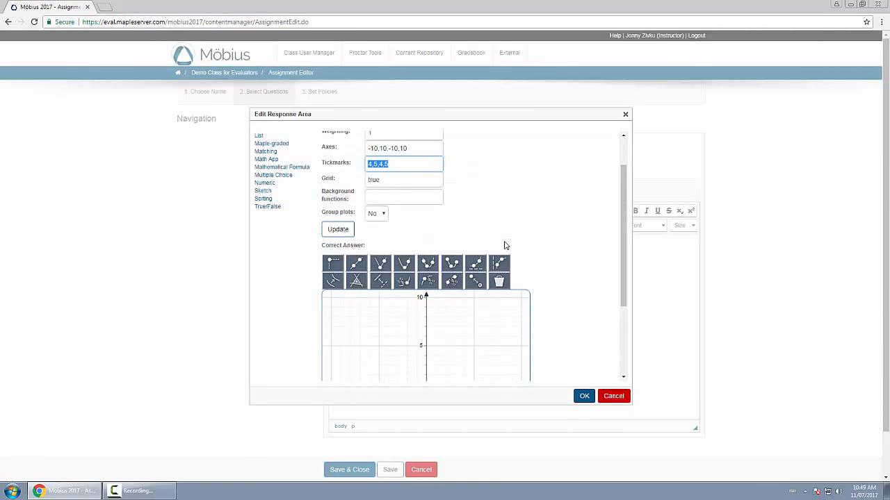
{"action": "left_click_drag", "start_coordinate": [370, 165], "coordinate": [360, 171]}
{"action": "left_click", "coordinate": [376, 164]}
{"action": "left_click", "coordinate": [380, 164]}
{"action": "left_click", "coordinate": [386, 165]}
{"action": "scroll", "coordinate": [453, 278], "scroll_direction": "down", "scroll_amount": 3}
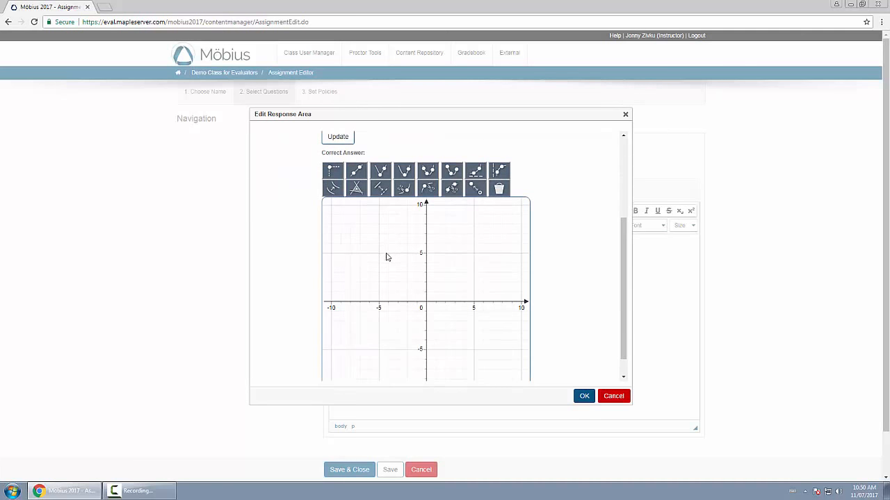
{"action": "scroll", "coordinate": [455, 321], "scroll_direction": "down", "scroll_amount": 1}
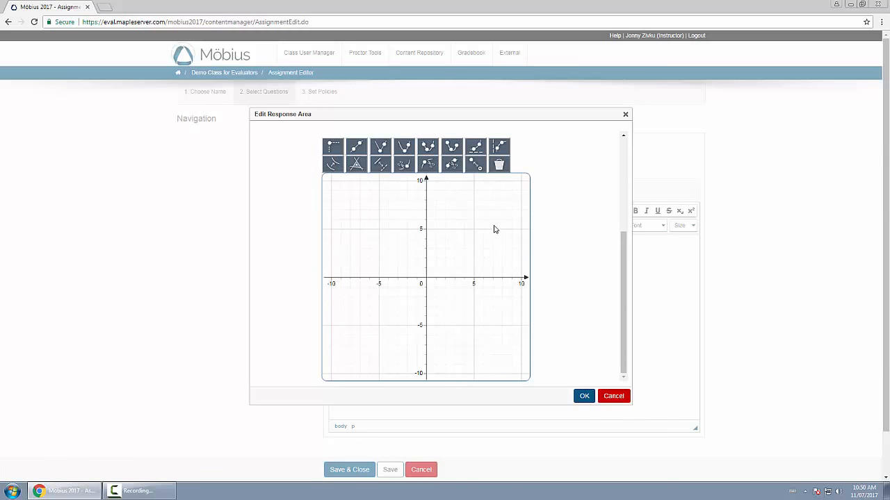
Step: Try the horizontal-axis tickmark values 3,5 and 3,8, updating the graph after each change
{"action": "scroll", "coordinate": [486, 232], "scroll_direction": "up", "scroll_amount": 3}
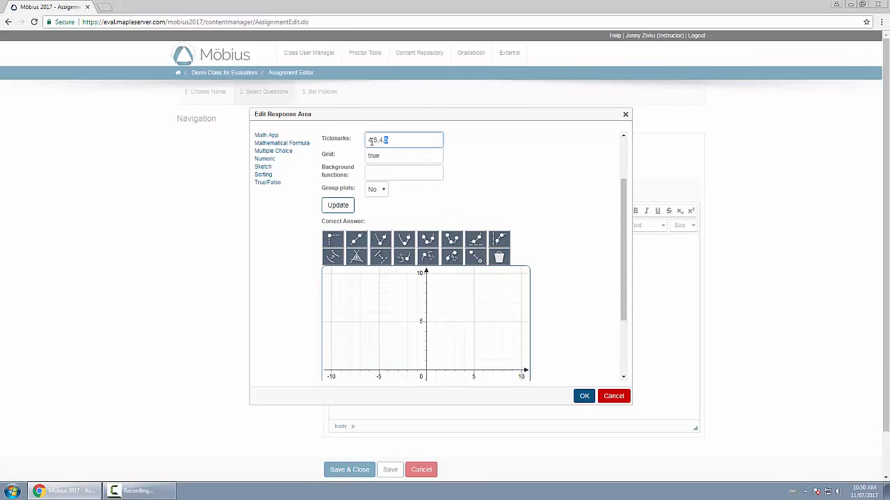
{"action": "left_click_drag", "start_coordinate": [371, 141], "coordinate": [342, 144]}
{"action": "type", "text": "3"}
{"action": "left_click", "coordinate": [336, 207]}
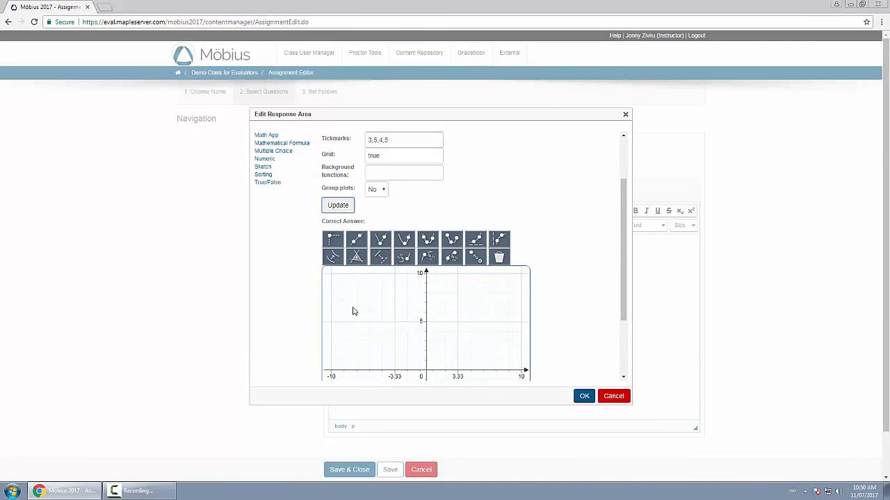
{"action": "double_click", "coordinate": [376, 141]}
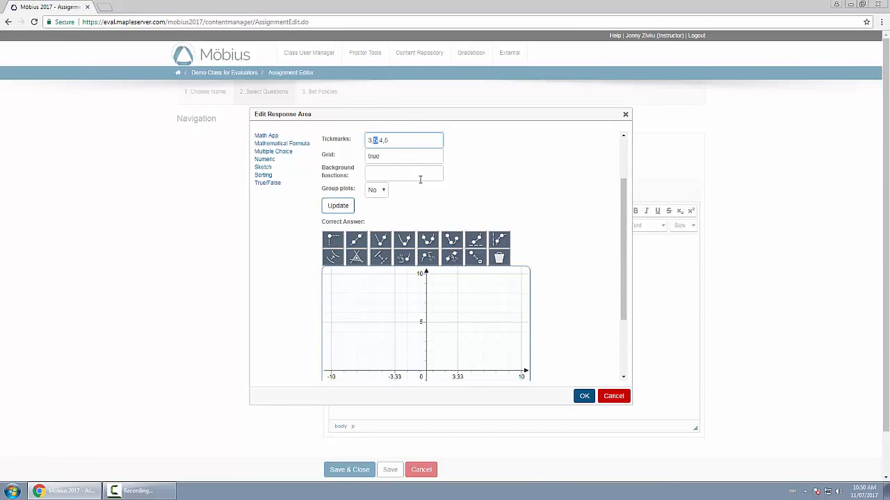
{"action": "type", "text": "8"}
{"action": "left_click", "coordinate": [338, 207]}
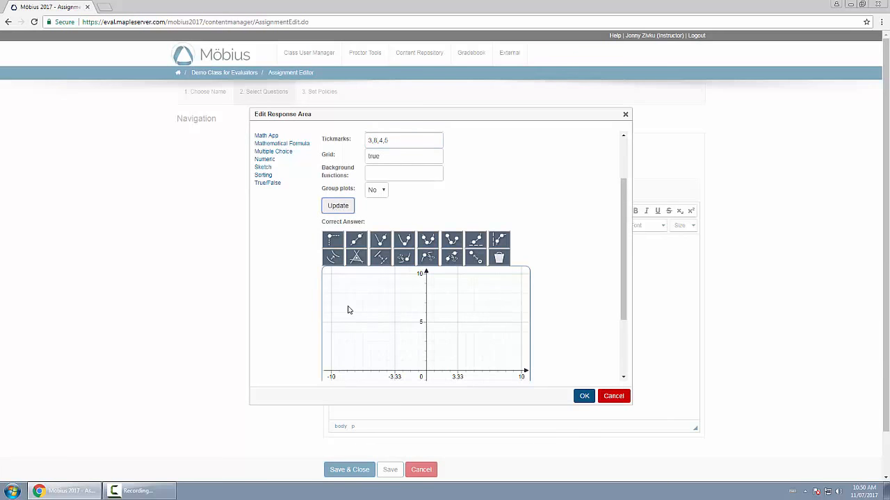
Step: Restore the tickmarks to 4,5,4,5 and update the graph
{"action": "left_click_drag", "start_coordinate": [378, 141], "coordinate": [342, 143]}
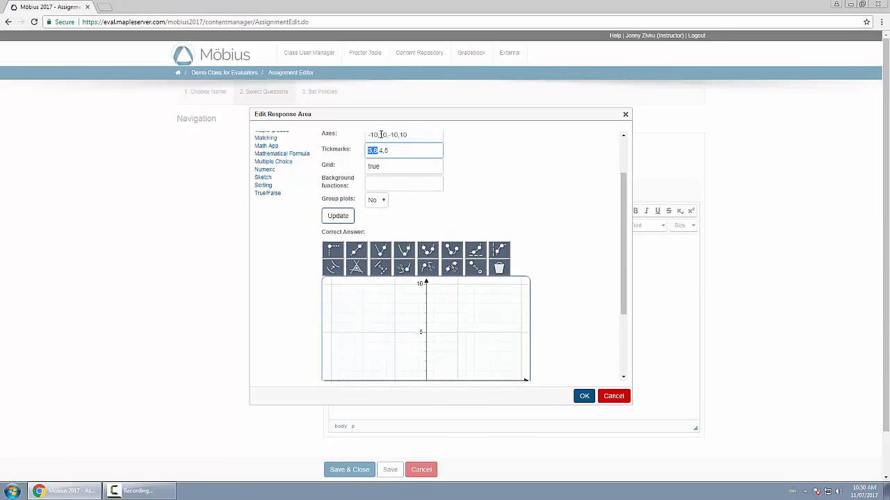
{"action": "type", "text": "4,5"}
{"action": "left_click", "coordinate": [341, 216]}
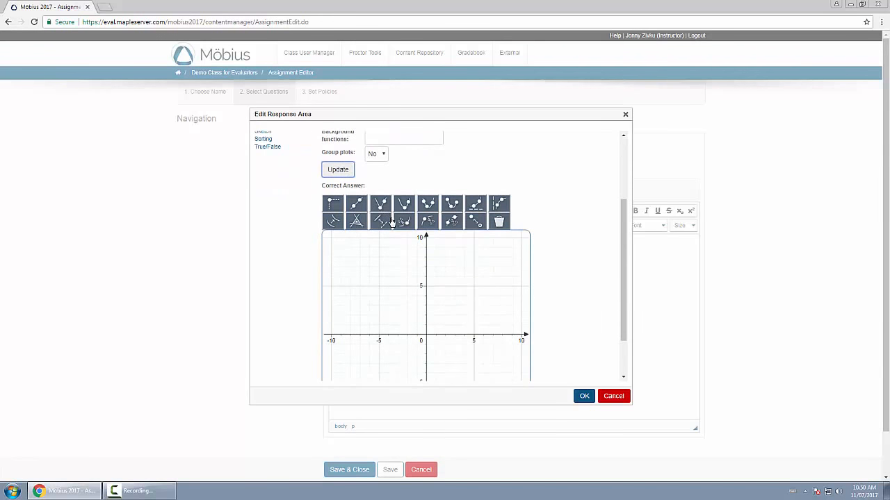
Step: Set the grid to false, update the graph, and set it back to true with another update
{"action": "left_click_drag", "start_coordinate": [397, 167], "coordinate": [331, 173]}
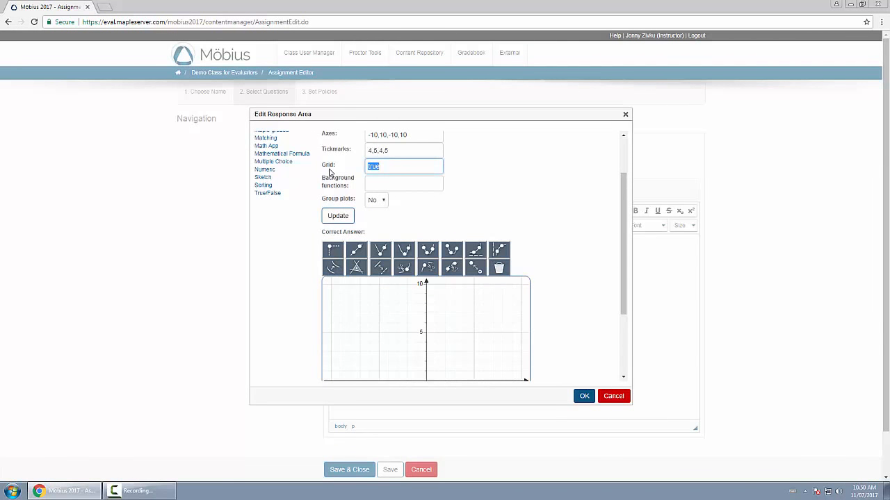
{"action": "type", "text": "false"}
{"action": "left_click", "coordinate": [337, 216]}
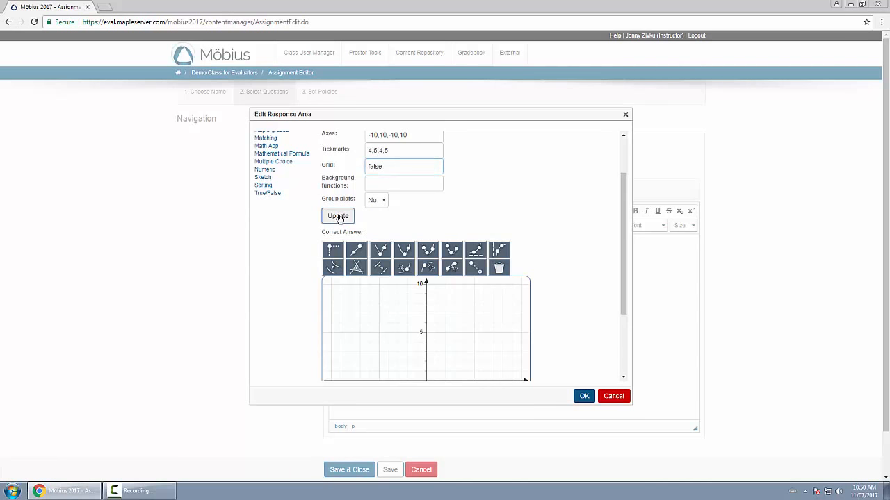
{"action": "left_click_drag", "start_coordinate": [396, 164], "coordinate": [285, 164]}
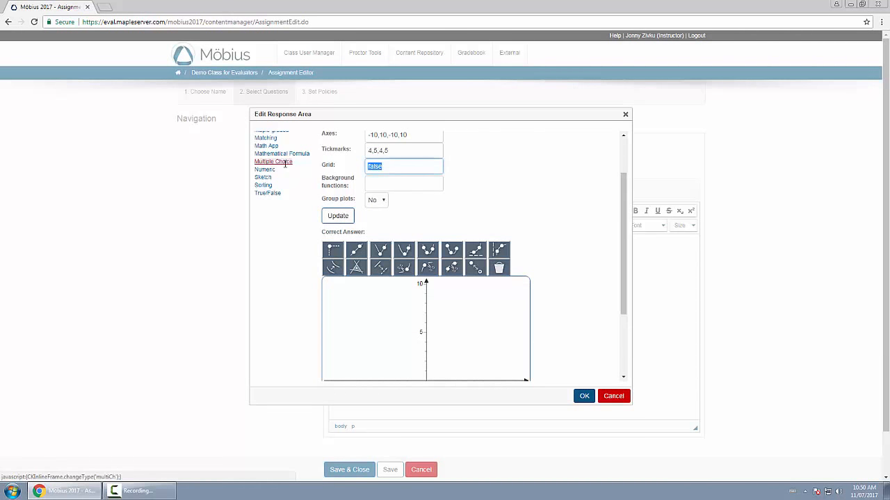
{"action": "type", "text": "true"}
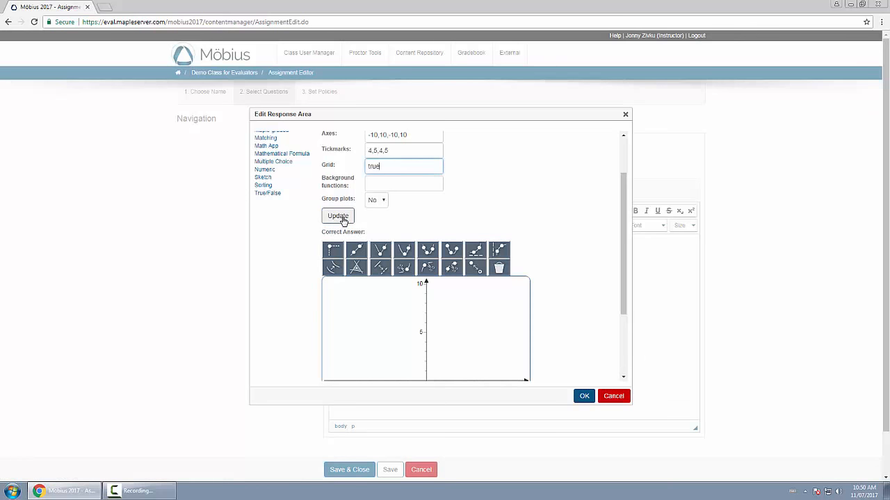
{"action": "left_click", "coordinate": [340, 216]}
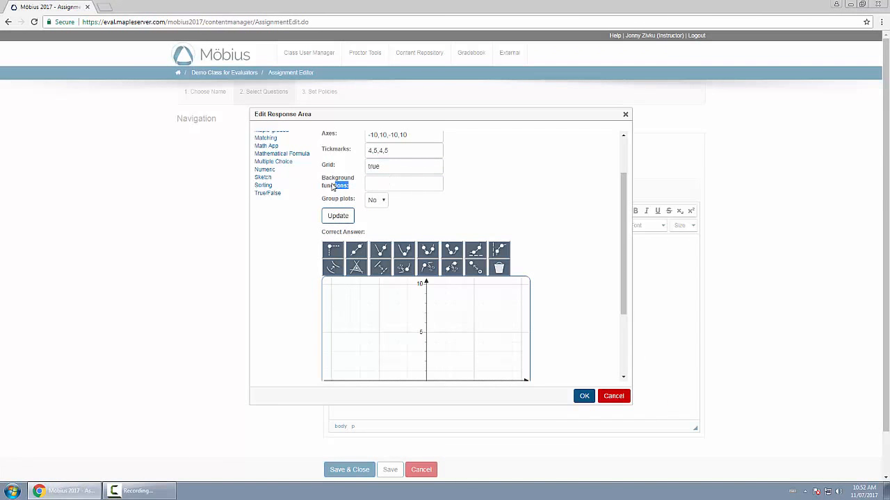
Step: Enter Math.pow(x,2) as the background function and update the graph to plot it
{"action": "left_click_drag", "start_coordinate": [355, 190], "coordinate": [323, 178]}
{"action": "left_click", "coordinate": [471, 198]}
{"action": "scroll", "coordinate": [516, 209], "scroll_direction": "down", "scroll_amount": 3}
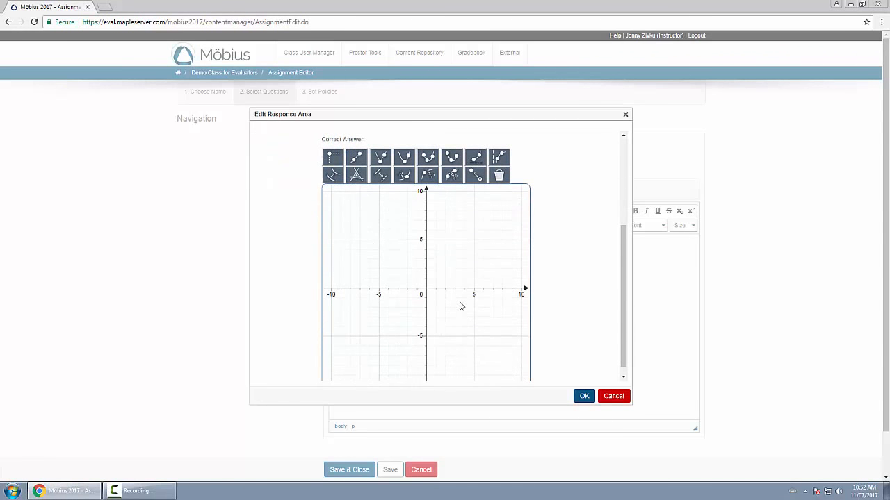
{"action": "scroll", "coordinate": [583, 235], "scroll_direction": "up", "scroll_amount": 3}
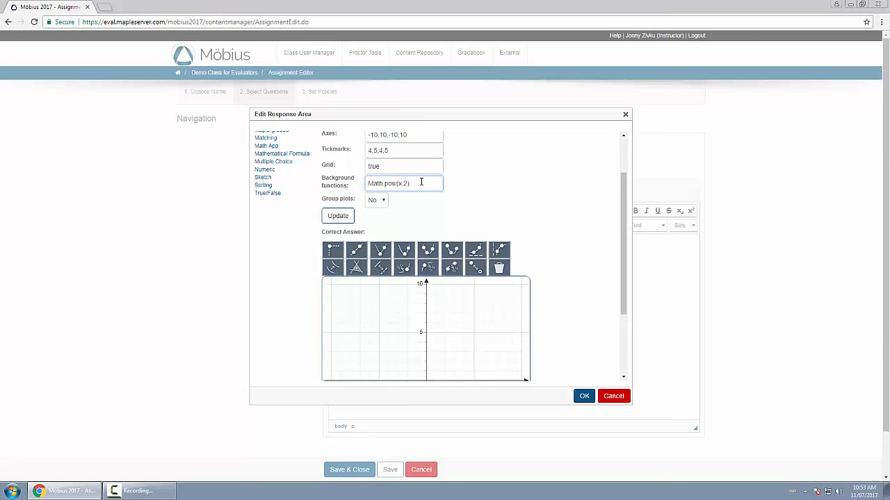
{"action": "left_click", "coordinate": [345, 218]}
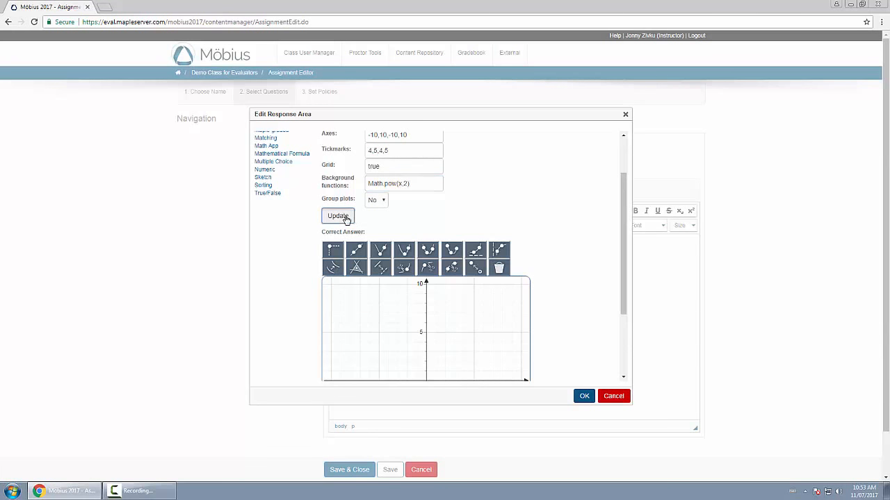
{"action": "scroll", "coordinate": [427, 246], "scroll_direction": "down", "scroll_amount": 2}
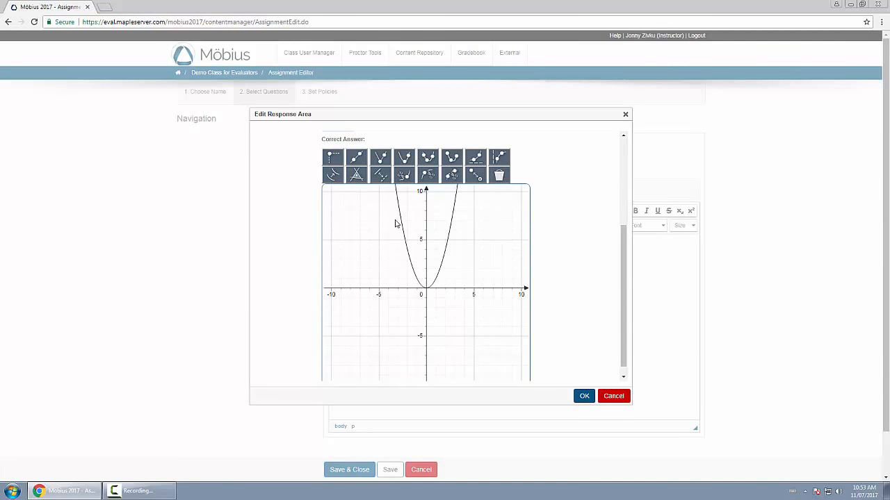
Step: Check the available Group plots options without changing the setting, and review the other Sketch settings
{"action": "scroll", "coordinate": [553, 226], "scroll_direction": "up", "scroll_amount": 3}
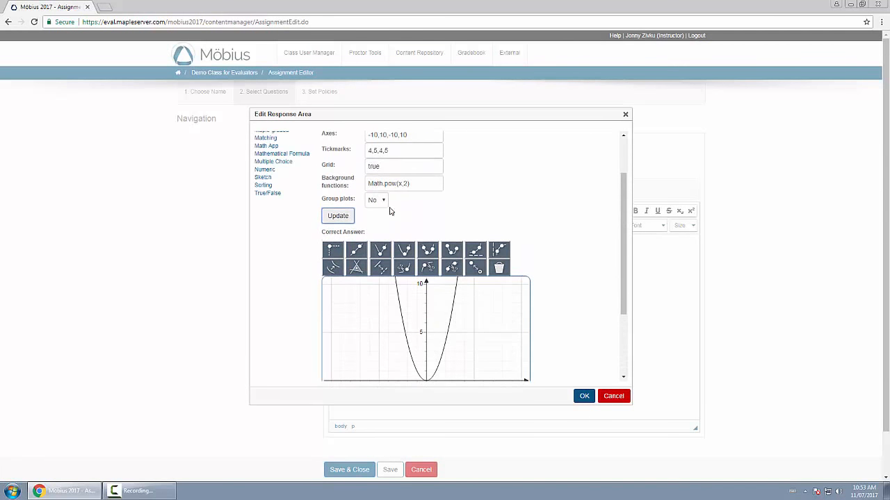
{"action": "left_click", "coordinate": [381, 200]}
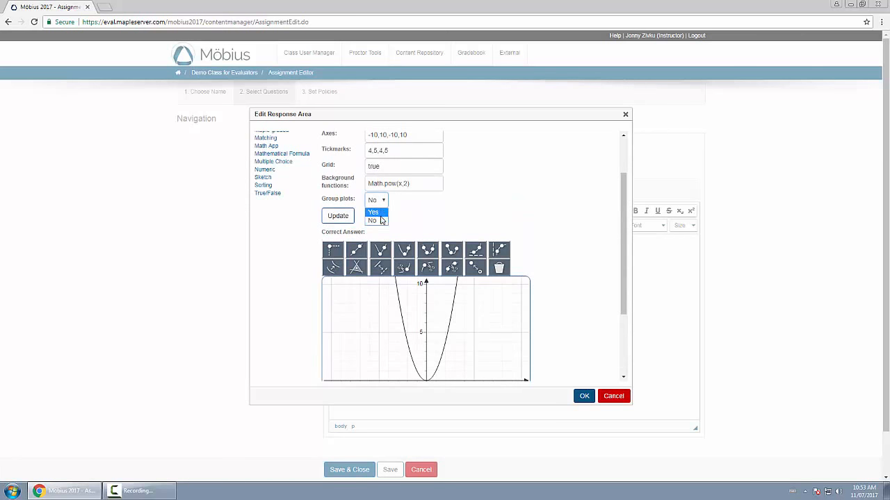
{"action": "left_click", "coordinate": [514, 175]}
{"action": "scroll", "coordinate": [452, 208], "scroll_direction": "up", "scroll_amount": 2}
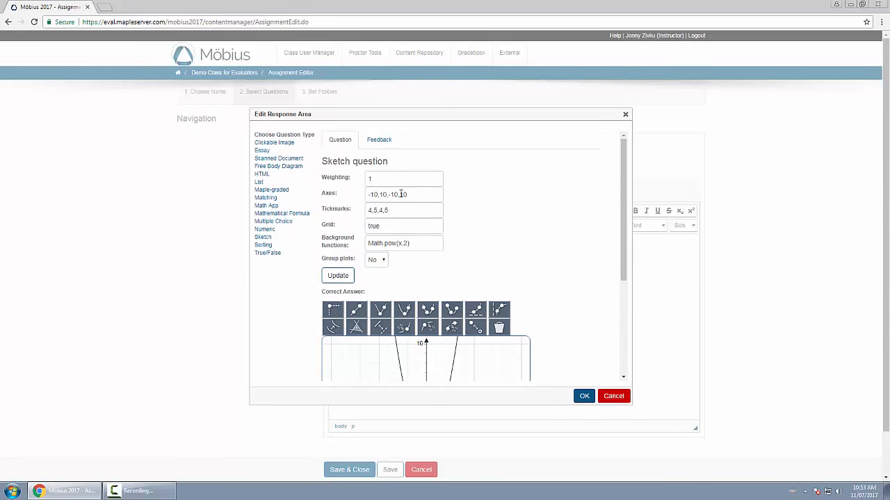
Step: Sketch the correct-answer parabola with its vertex at about (0, 4) and a second point at about (1, 5)
{"action": "scroll", "coordinate": [529, 217], "scroll_direction": "down", "scroll_amount": 4}
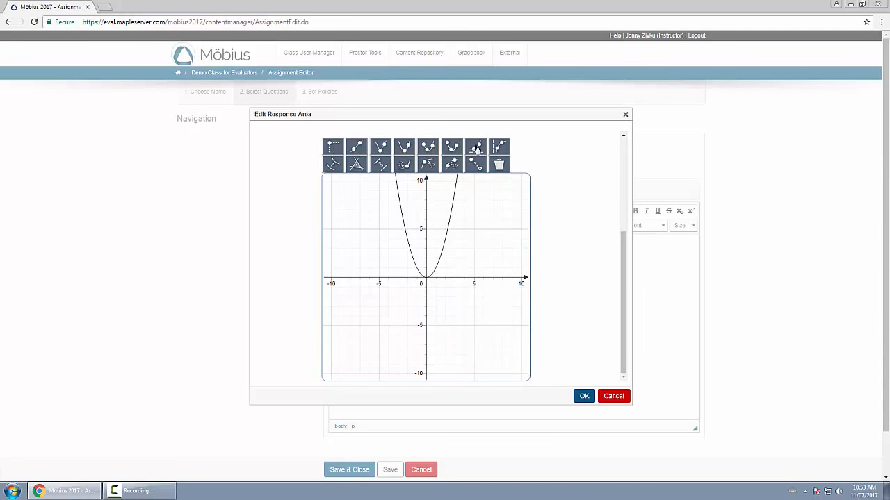
{"action": "left_click", "coordinate": [403, 148]}
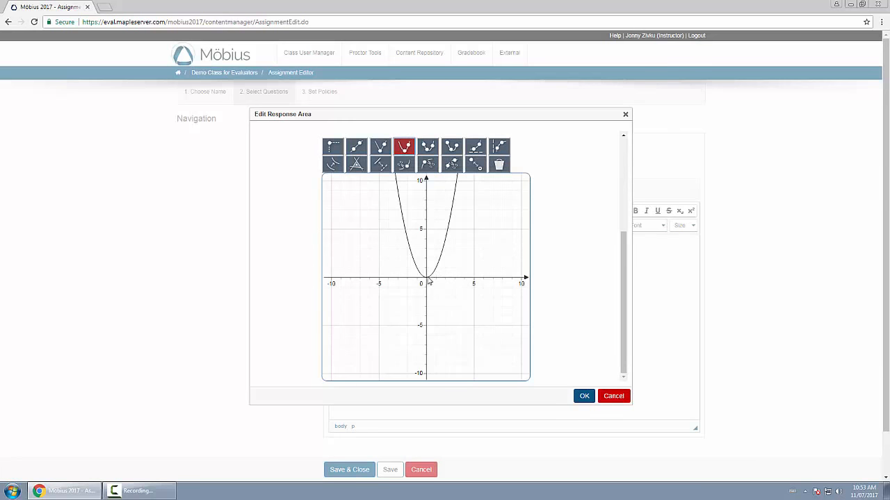
{"action": "left_click", "coordinate": [425, 239]}
{"action": "left_click", "coordinate": [436, 233]}
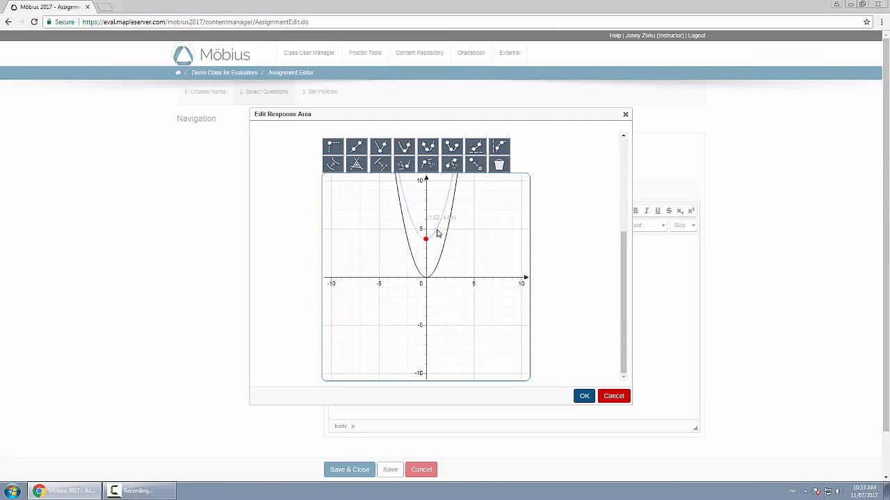
Step: Fine-tune the correct-answer parabola's second point at about (1, 5), accept the response area, and save the question
{"action": "left_click_drag", "start_coordinate": [436, 228], "coordinate": [437, 231]}
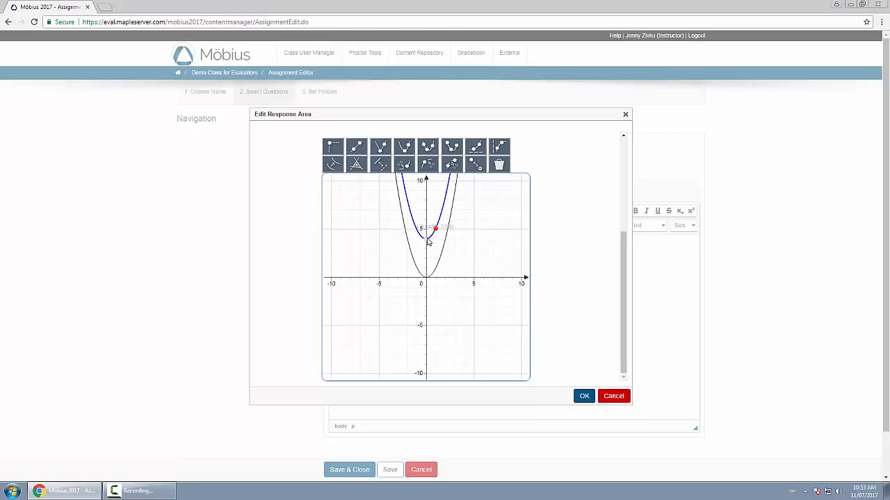
{"action": "scroll", "coordinate": [576, 278], "scroll_direction": "up", "scroll_amount": 3}
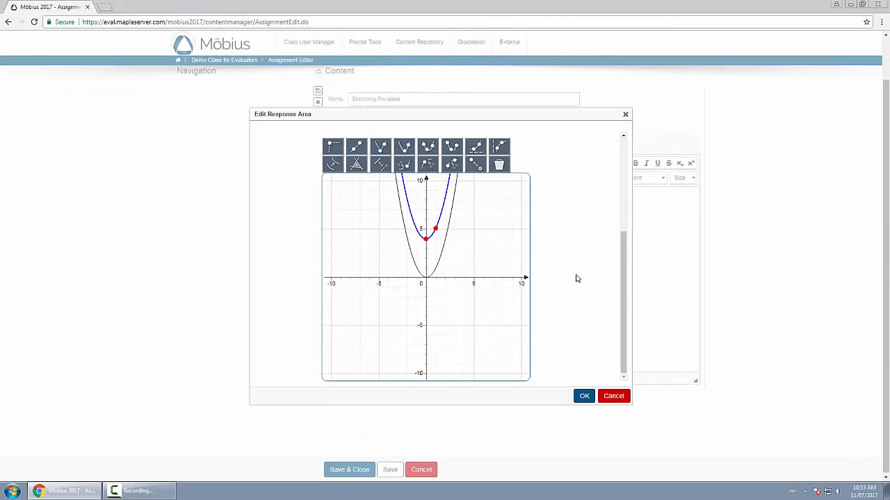
{"action": "scroll", "coordinate": [563, 274], "scroll_direction": "up", "scroll_amount": 3}
{"action": "left_click", "coordinate": [584, 396]}
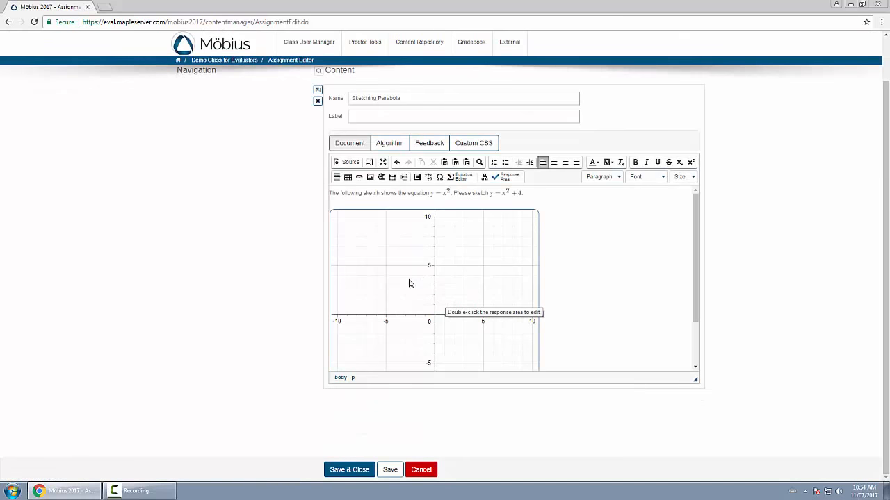
{"action": "scroll", "coordinate": [332, 156], "scroll_direction": "up", "scroll_amount": 1}
{"action": "left_click", "coordinate": [318, 139]}
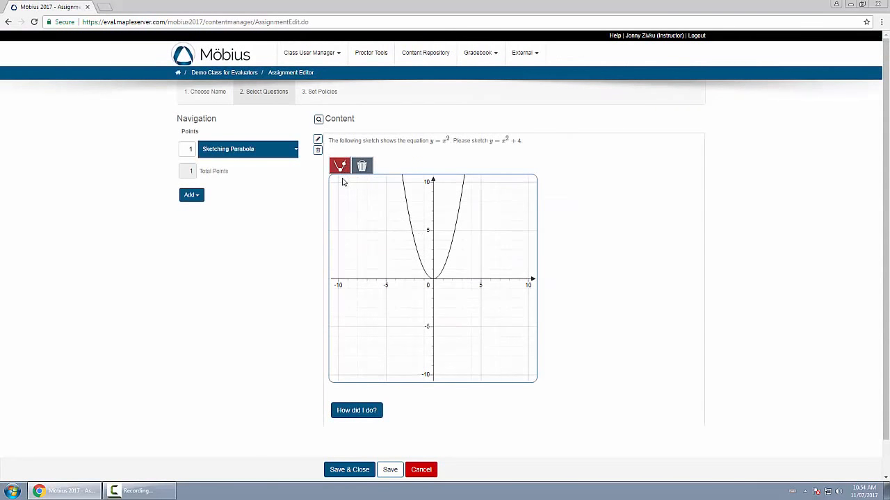
Step: Sketch a test parabola with its vertex at about (0, 4) through about (1.2, 5), and grade it
{"action": "left_click", "coordinate": [432, 240]}
{"action": "left_click", "coordinate": [445, 230]}
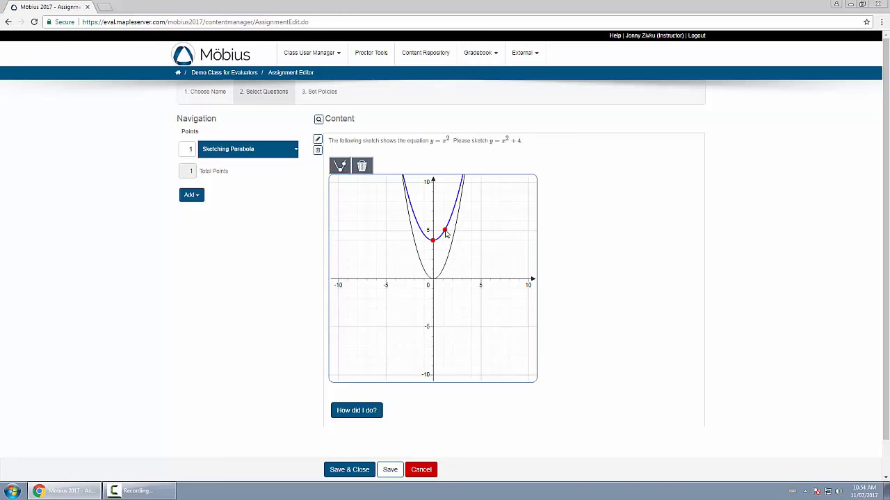
{"action": "left_click", "coordinate": [367, 412]}
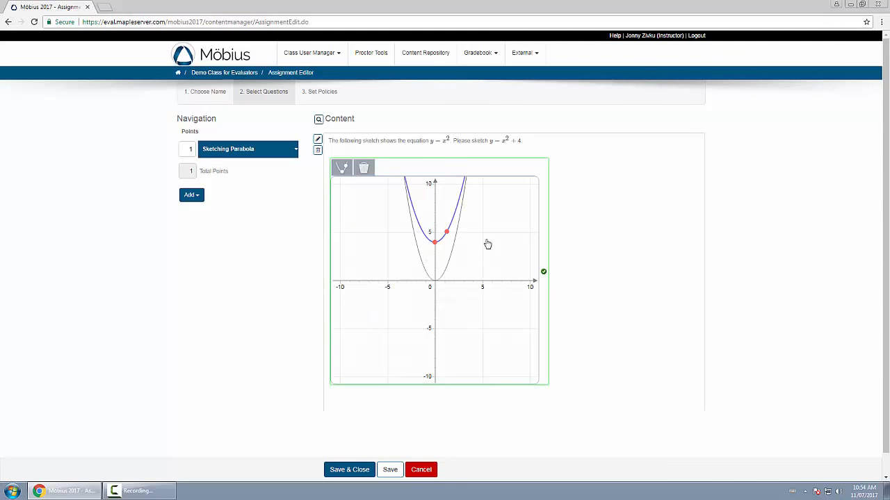
Step: Widen the test parabola by moving its second point to about (1.5, 5), and grade the response again
{"action": "left_click", "coordinate": [447, 232]}
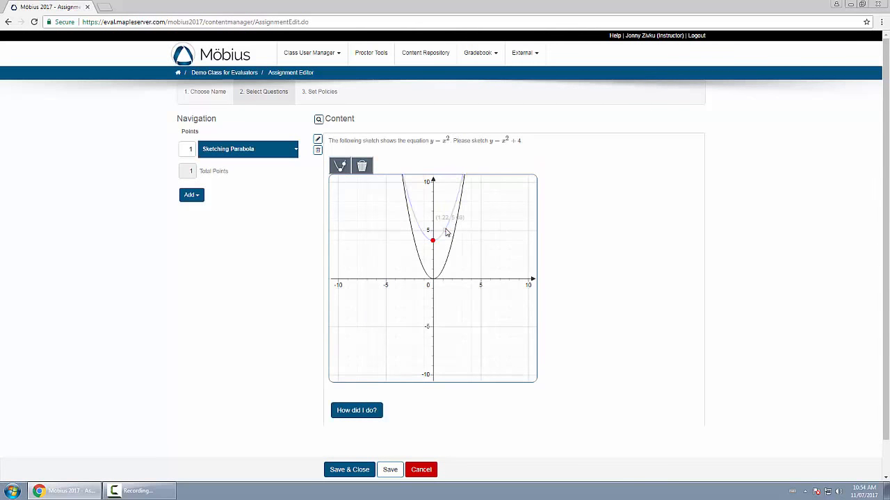
{"action": "left_click", "coordinate": [447, 230]}
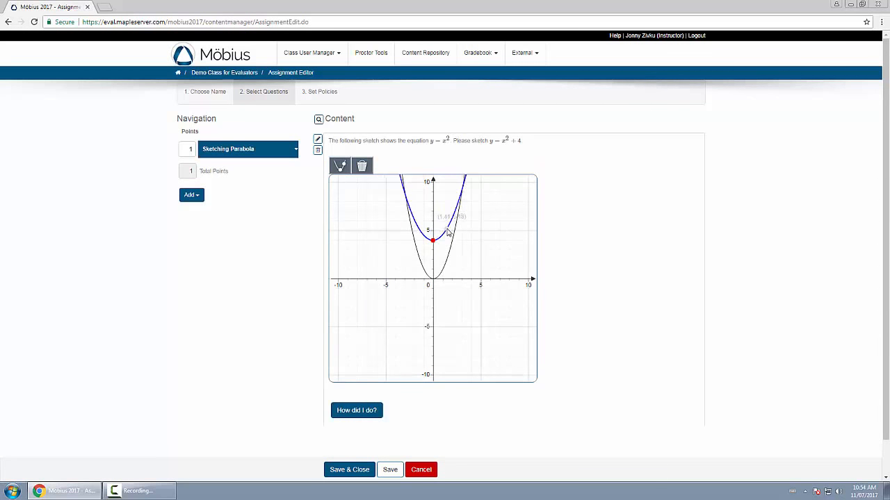
{"action": "left_click", "coordinate": [359, 412]}
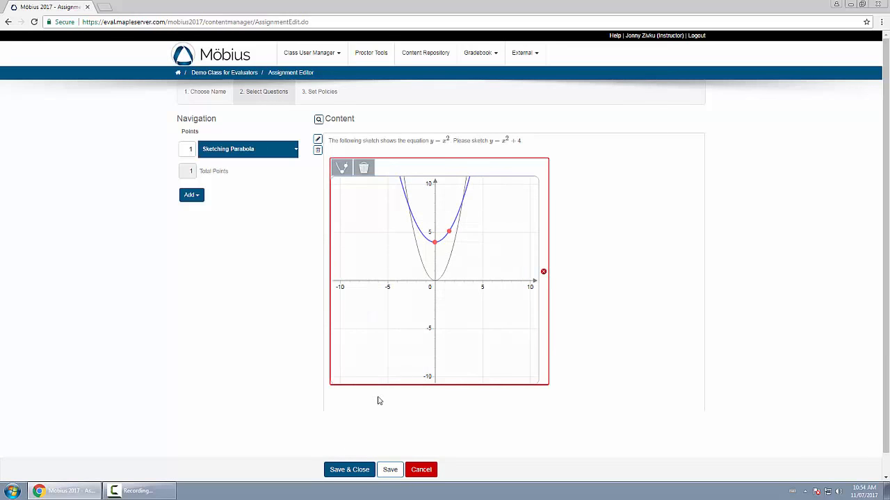
Step: Move the test parabola's vertex to about (0, 3.9) and its second point to about (1.3, 5), grade it, and view the feedback
{"action": "mouse_move", "coordinate": [446, 235]}
{"action": "left_click", "coordinate": [490, 258]}
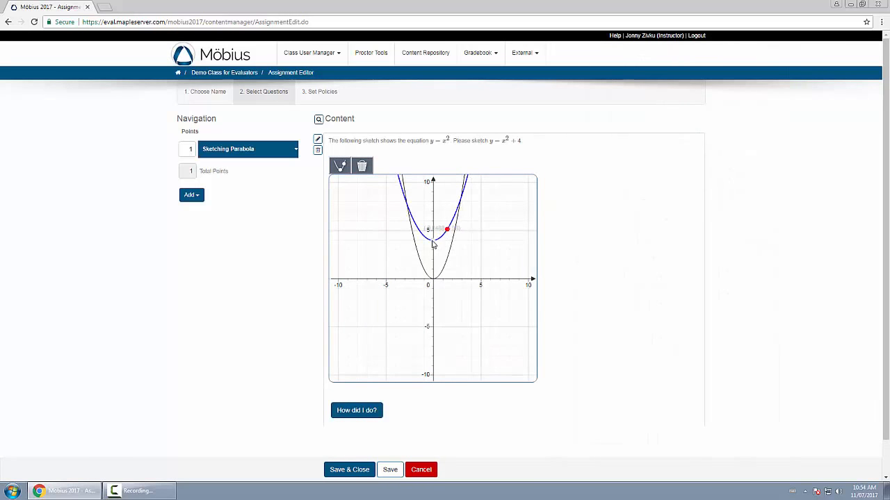
{"action": "left_click", "coordinate": [435, 243]}
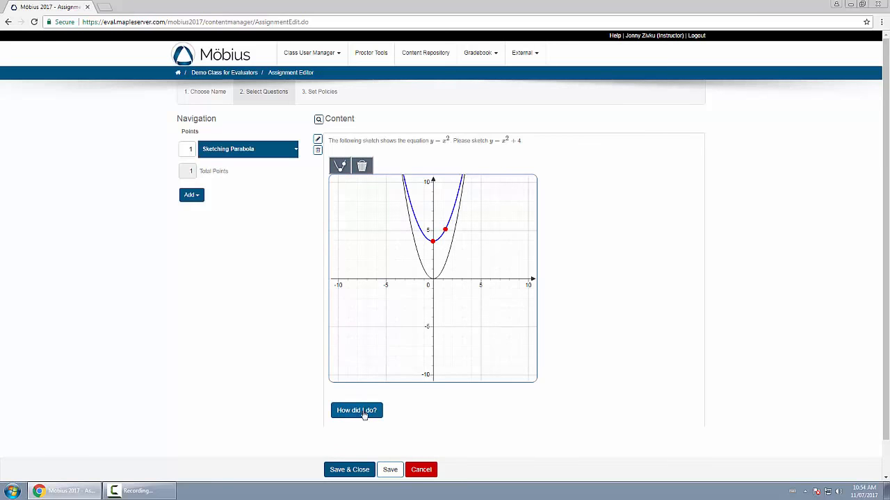
{"action": "left_click", "coordinate": [359, 412]}
{"action": "mouse_move", "coordinate": [441, 248]}
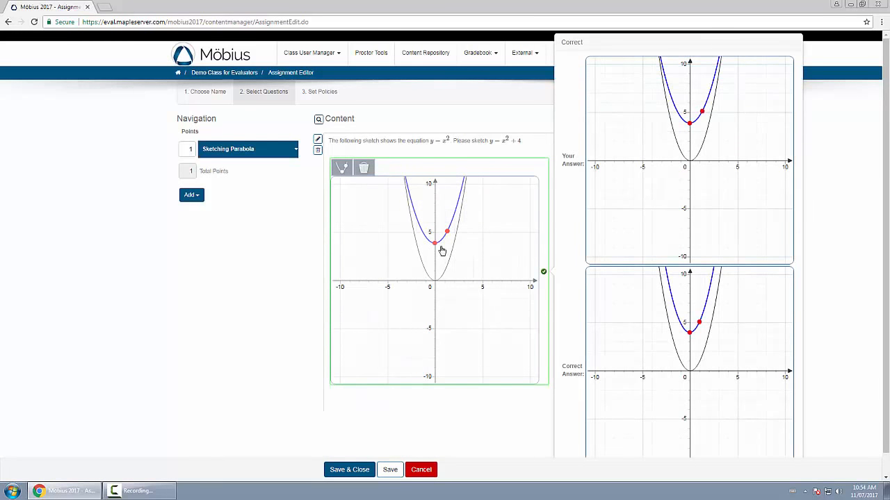